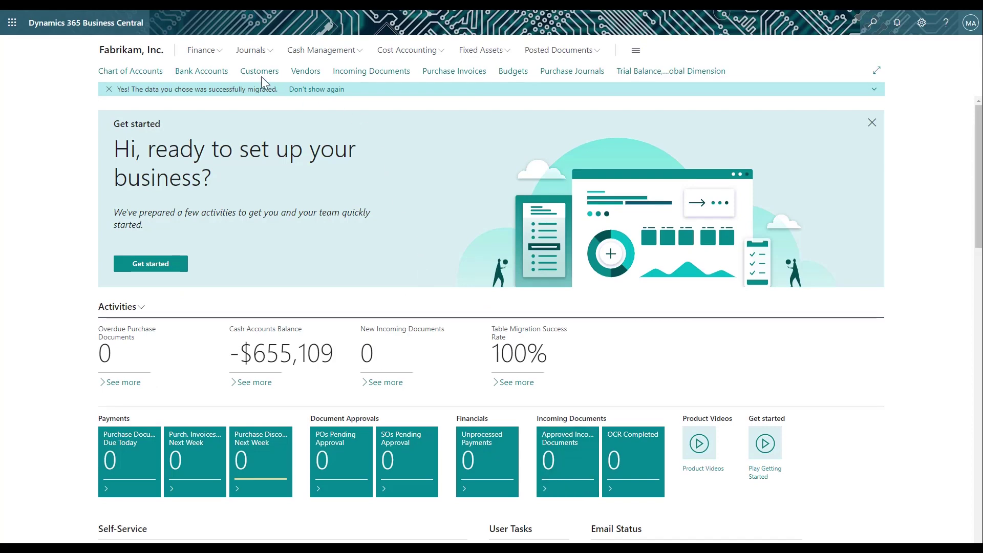
Open the DEFAULT batch of the general journals.
{"action": "left_click", "coordinate": [204, 52]}
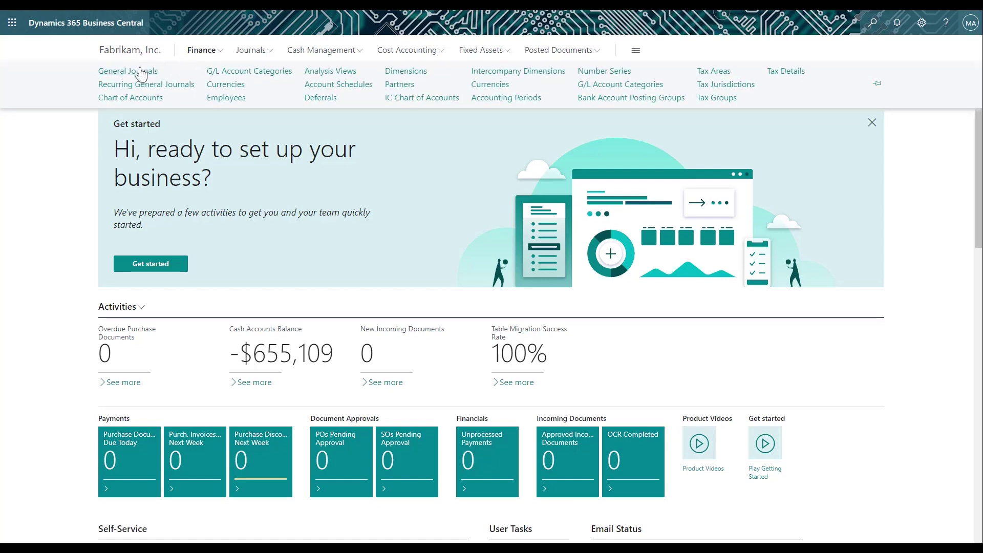
{"action": "left_click", "coordinate": [141, 74]}
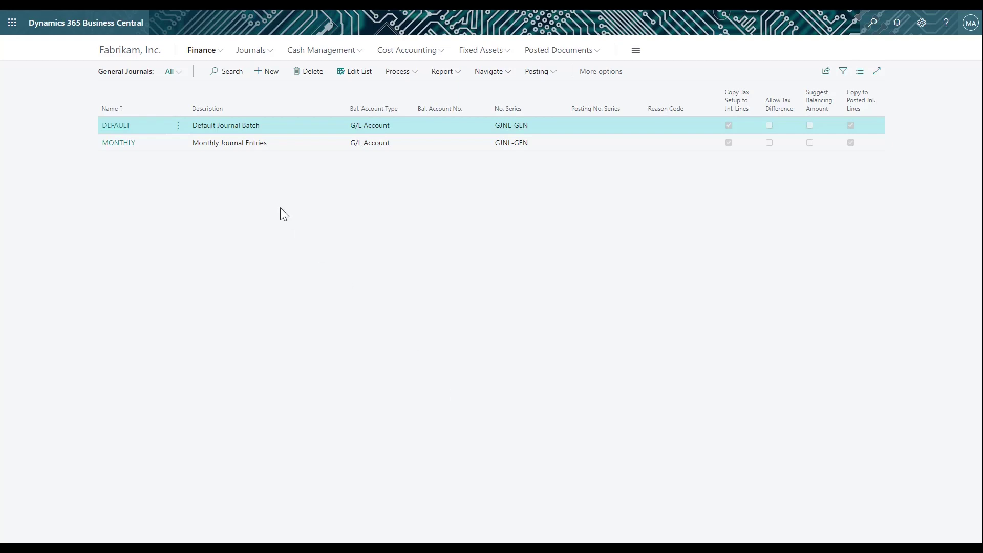
{"action": "left_click", "coordinate": [121, 125]}
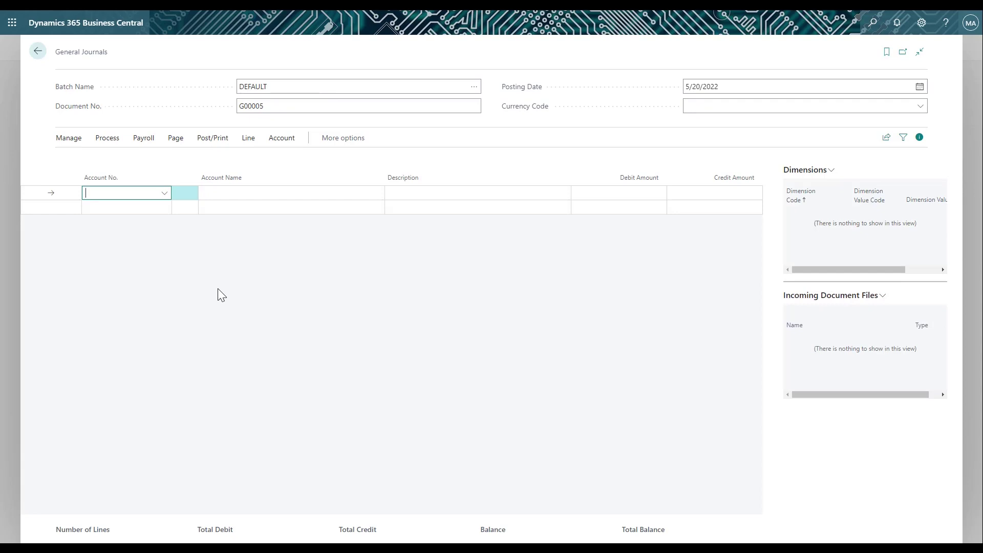
Enter the first journal line for the Auto Insurance account with description "Auto Insurance - May" and a debit amount of 750.
{"action": "type", "text": "auto"}
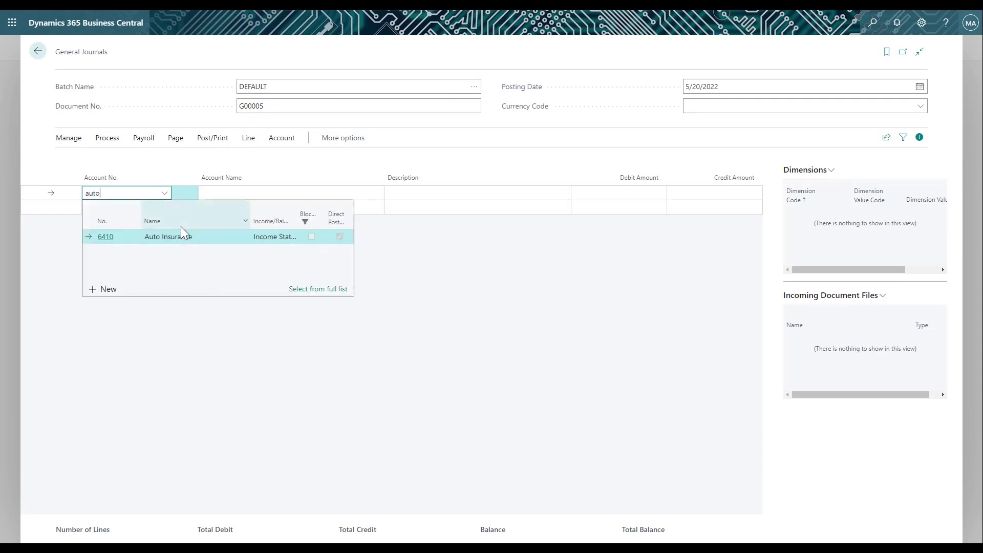
{"action": "left_click", "coordinate": [181, 236]}
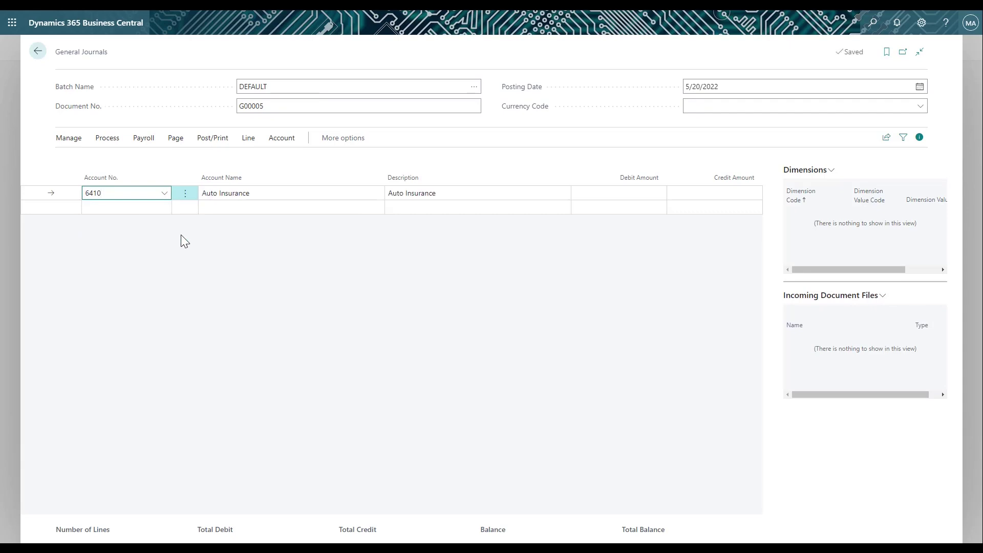
{"action": "key", "text": "Tab"}
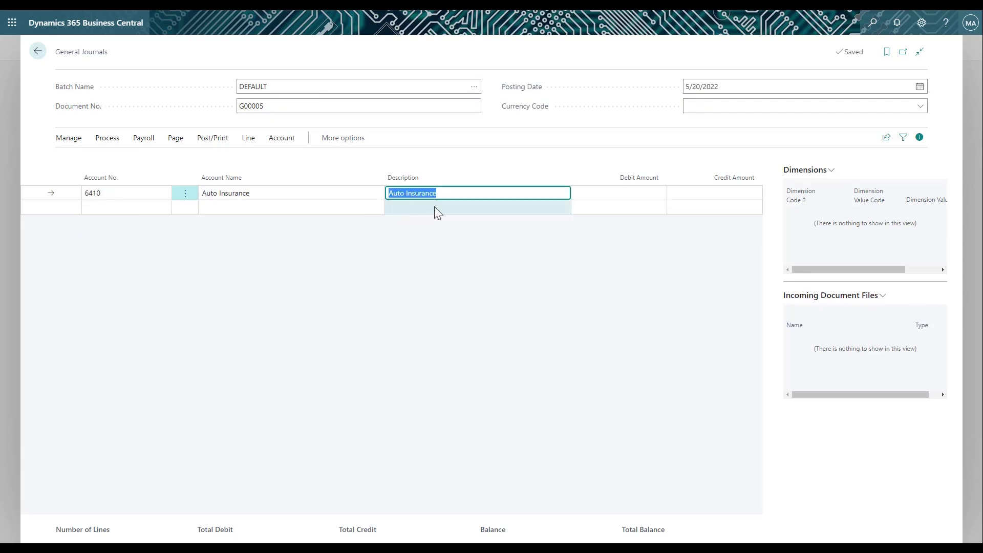
{"action": "left_click", "coordinate": [444, 195]}
{"action": "type", "text": "-"}
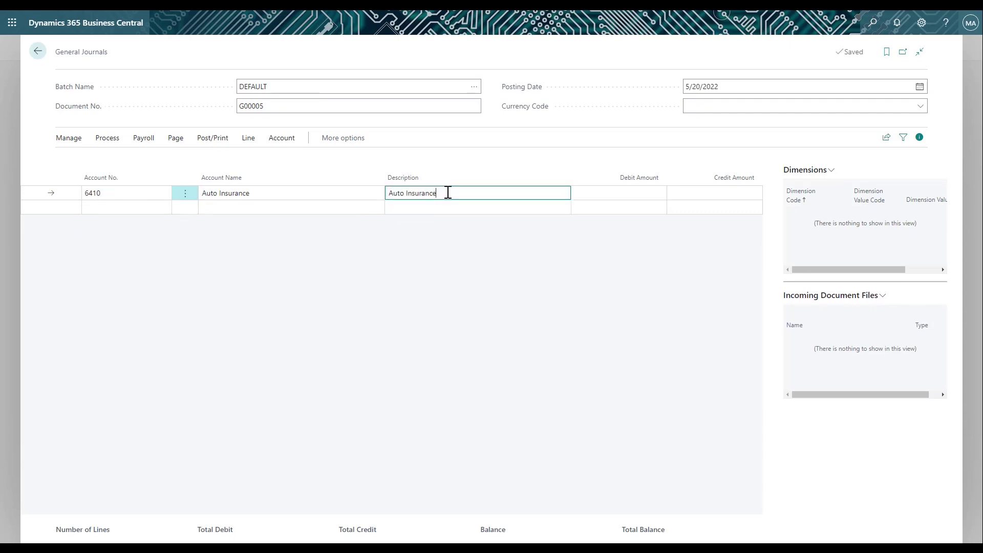
{"action": "type", "text": " May"}
{"action": "key", "text": "Tab"}
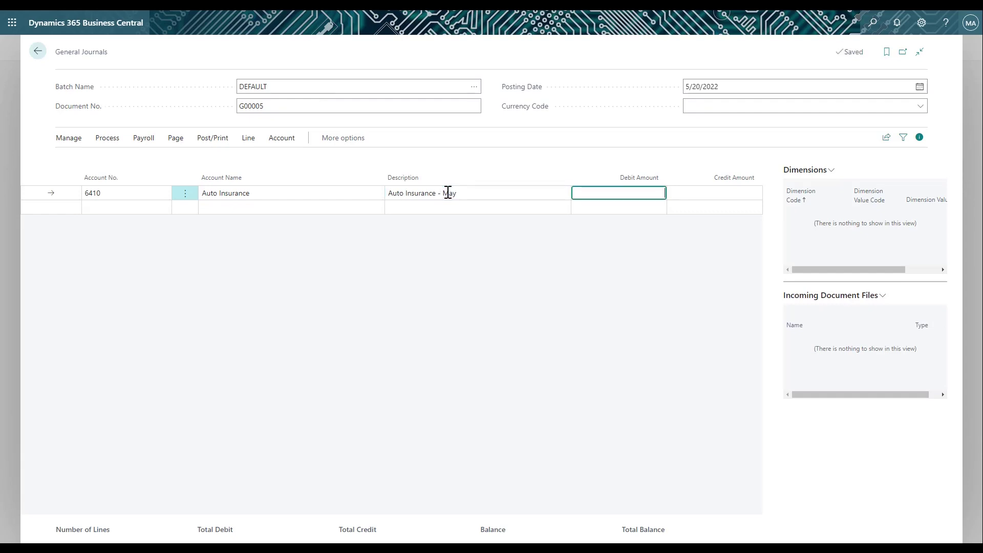
{"action": "type", "text": "750"}
{"action": "key", "text": "Tab"}
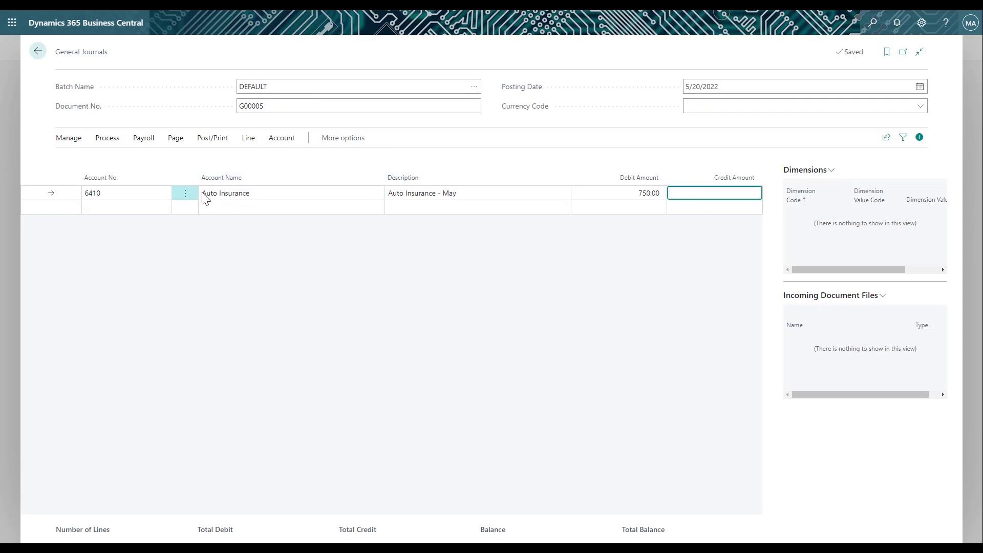
Add a second line for Cash - Operating Account, copying the description from the line above, with a credit amount of 750.
{"action": "left_click", "coordinate": [143, 207]}
{"action": "type", "text": "cas"}
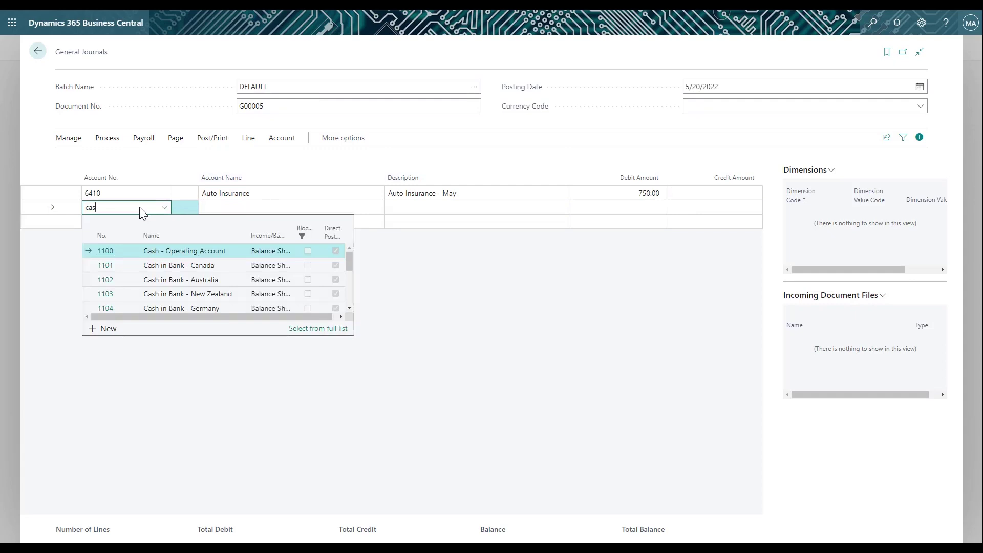
{"action": "left_click", "coordinate": [174, 251]}
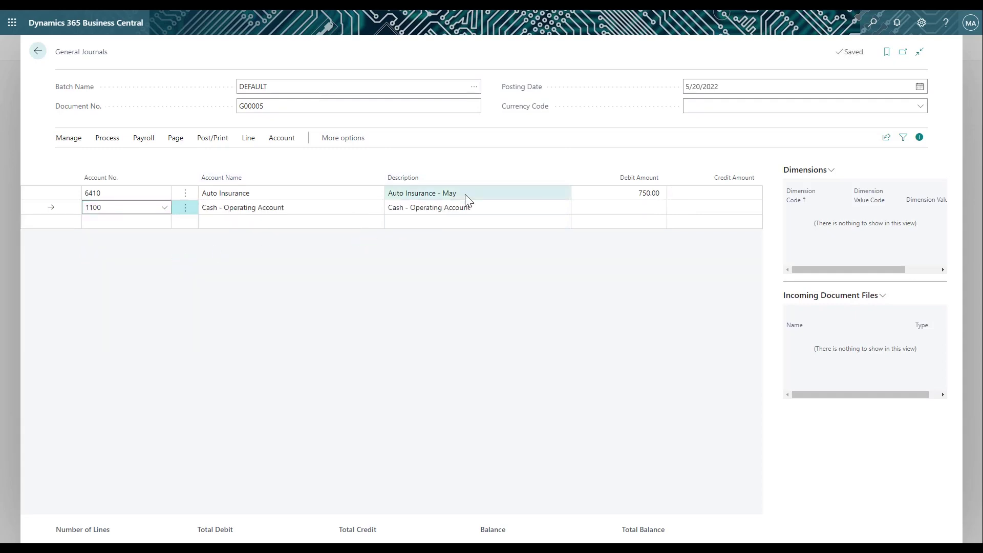
{"action": "left_click", "coordinate": [474, 207]}
{"action": "key", "text": "F8"}
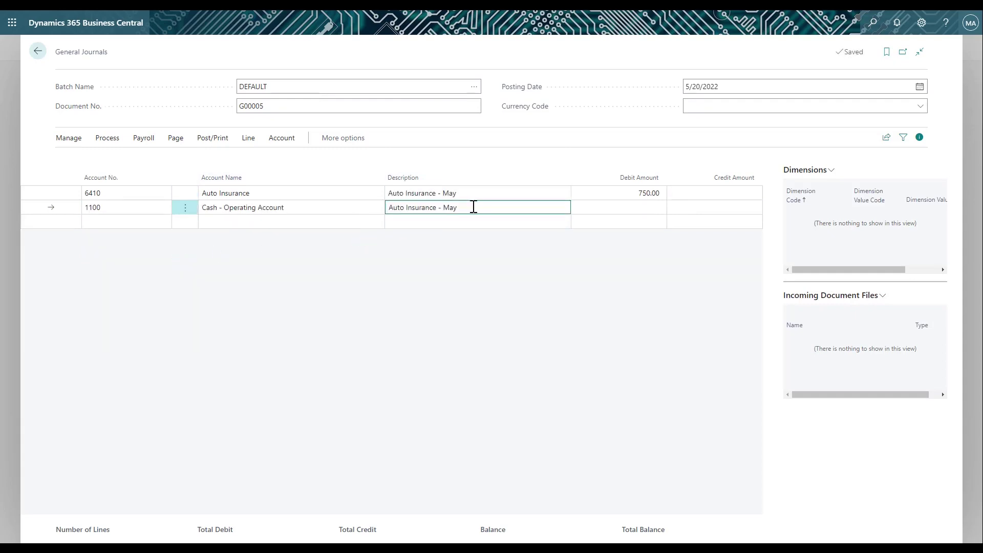
{"action": "left_click", "coordinate": [698, 207]}
{"action": "type", "text": "750"}
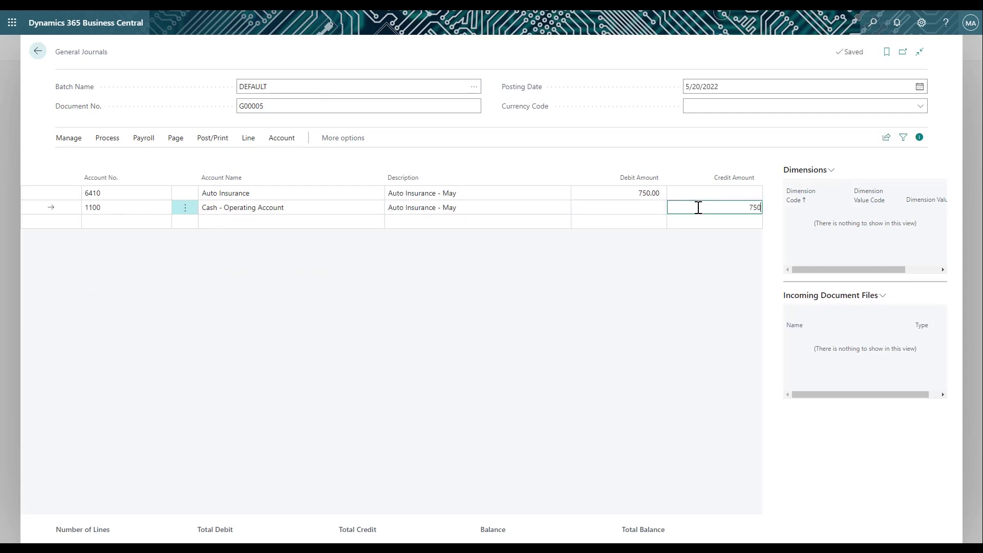
{"action": "left_click", "coordinate": [662, 257]}
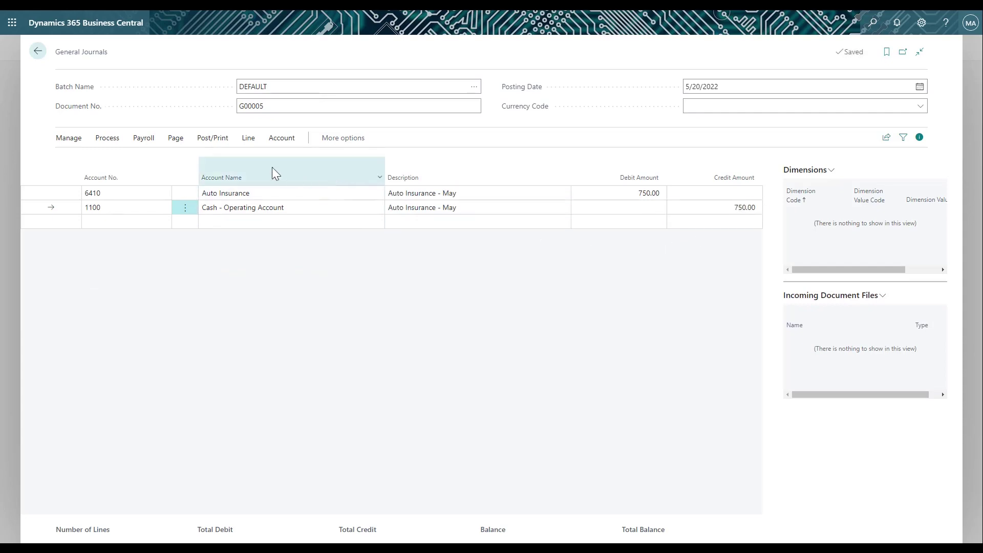
Start a new document number in the journal and switch the page to show more columns.
{"action": "left_click", "coordinate": [176, 139]}
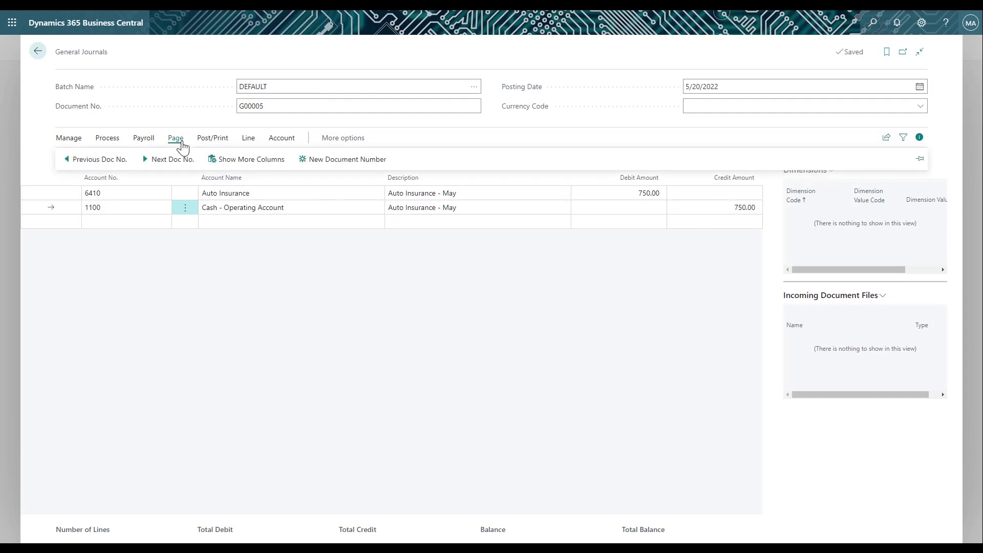
{"action": "left_click", "coordinate": [319, 162]}
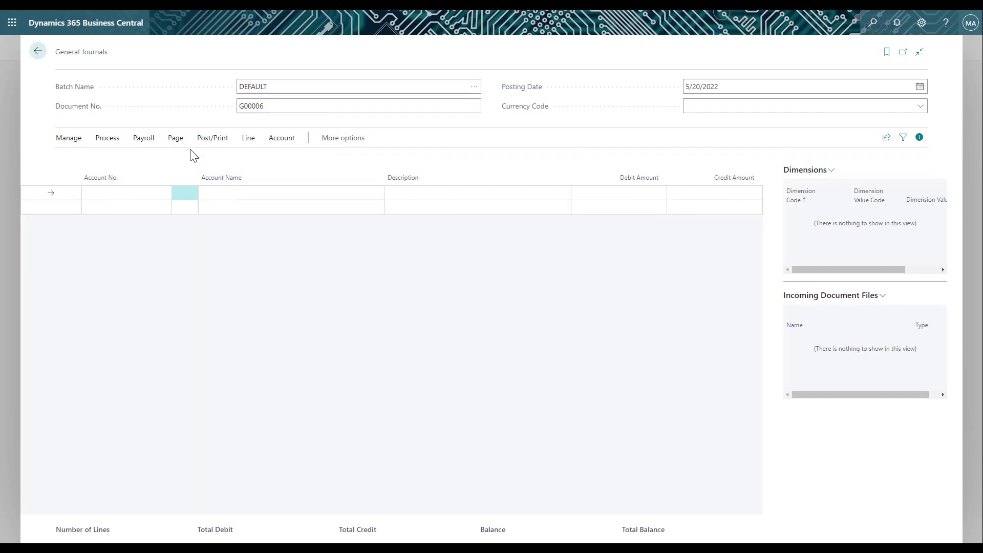
{"action": "left_click", "coordinate": [177, 139]}
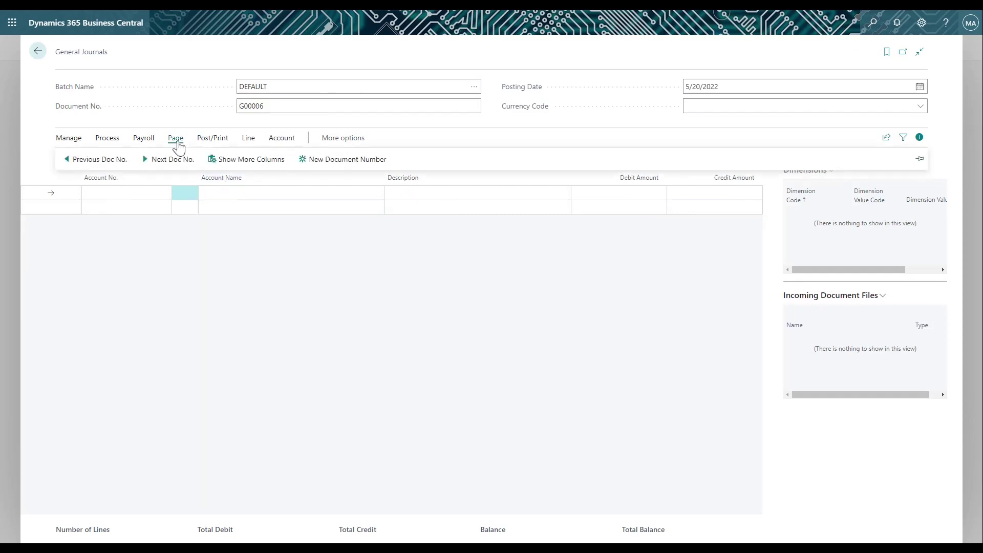
{"action": "left_click", "coordinate": [229, 160]}
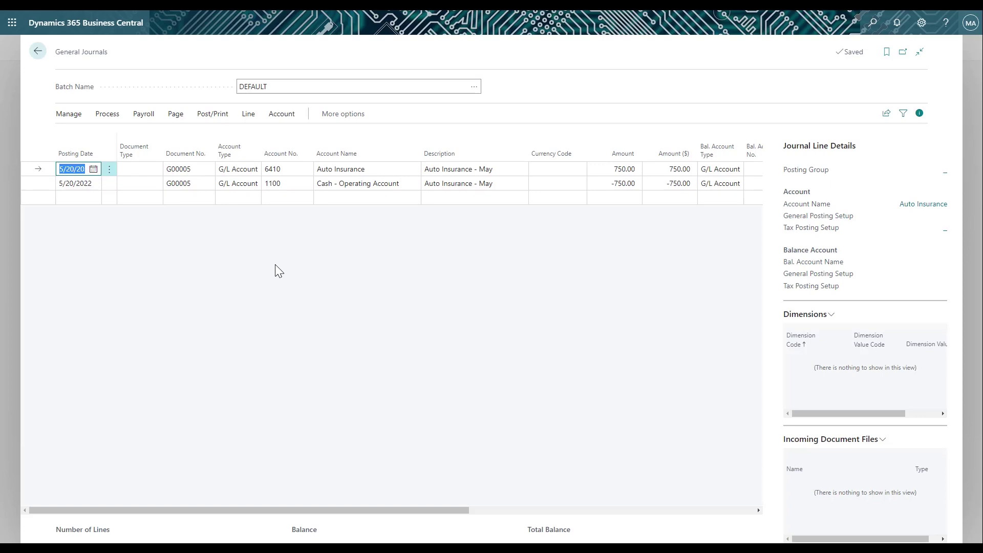
Add a journal line below the insurance entries for the Savings account with an amount of 283.
{"action": "left_click", "coordinate": [191, 197]}
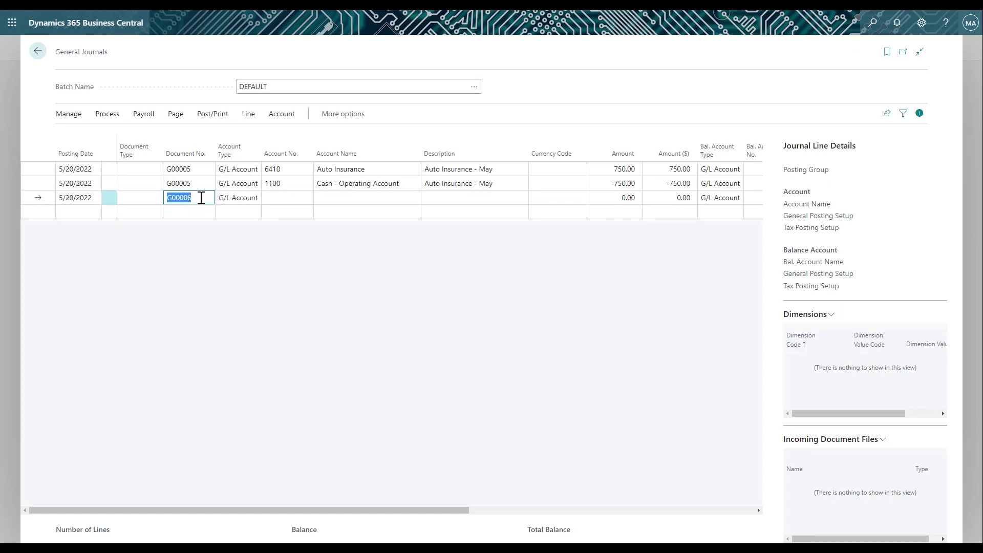
{"action": "left_click", "coordinate": [275, 197]}
{"action": "key", "text": "alt+Down"}
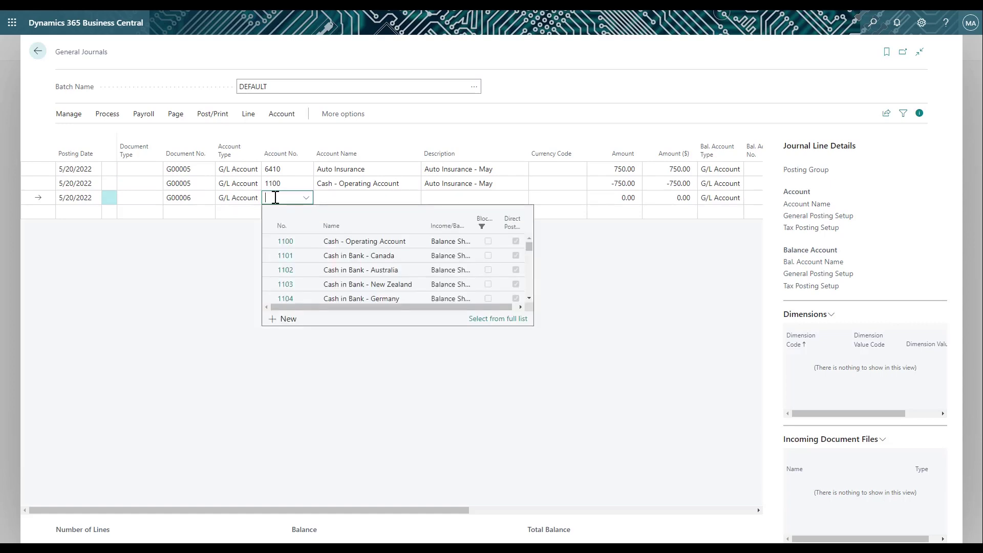
{"action": "type", "text": "Savin"}
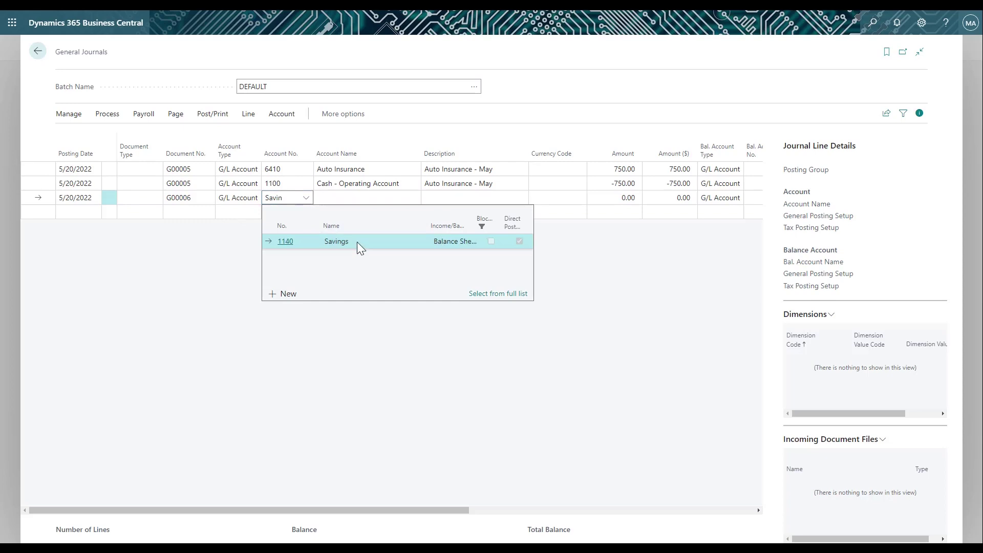
{"action": "key", "text": "Return"}
{"action": "type", "text": "283"}
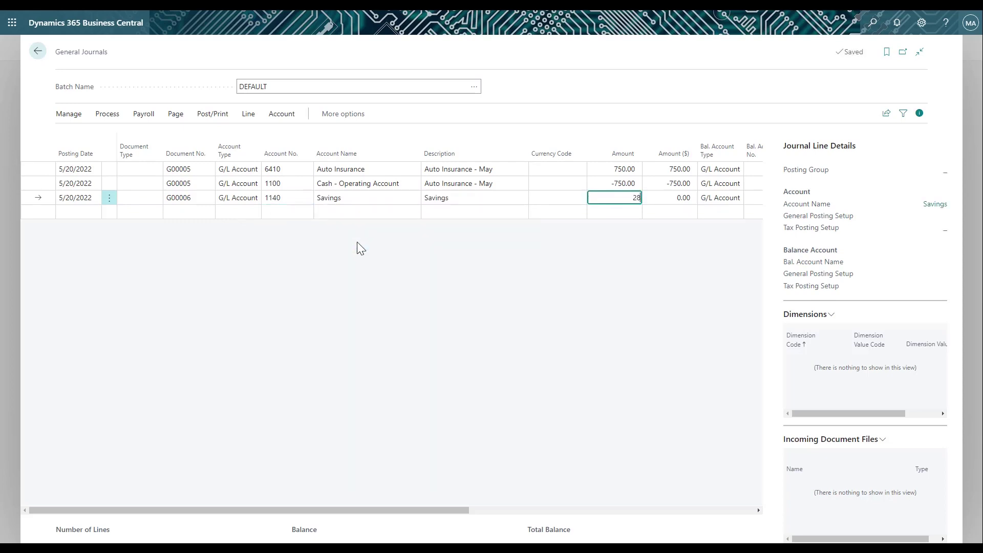
{"action": "key", "text": "Tab"}
Set the balancing account of the Savings line to Interest Income.
{"action": "key", "text": "Tab"}
{"action": "key", "text": "Tab"}
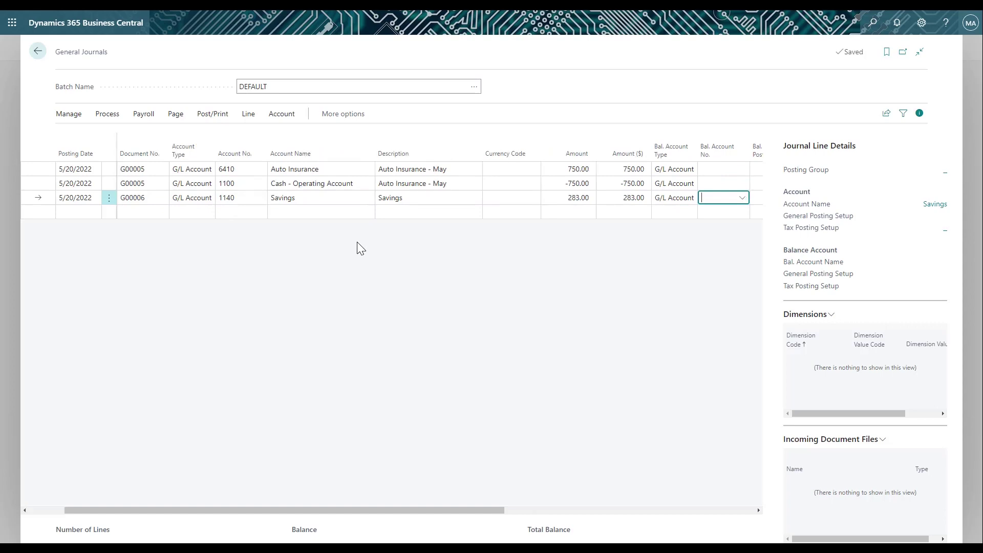
{"action": "type", "text": "Inter"}
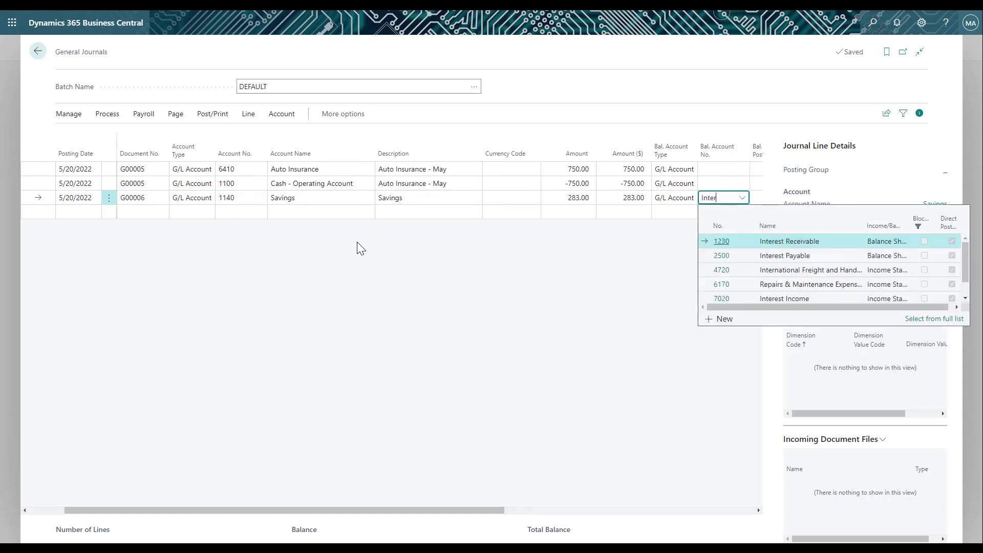
{"action": "type", "text": "est"}
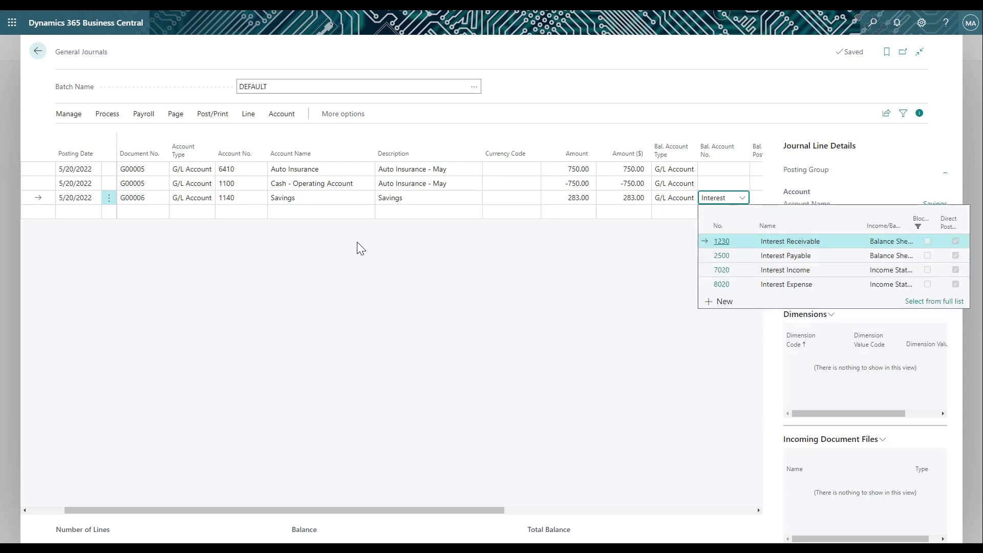
{"action": "left_click", "coordinate": [745, 272]}
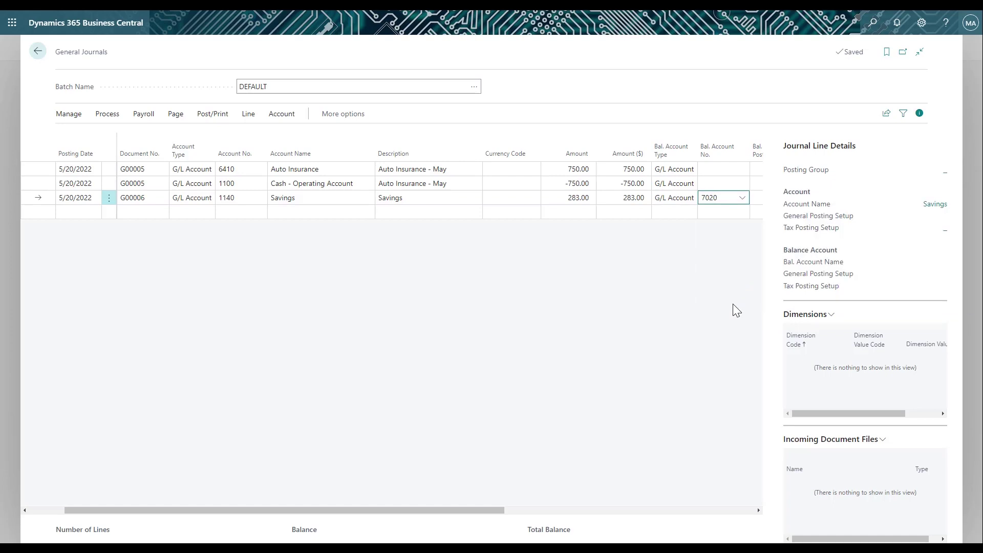
{"action": "left_click", "coordinate": [732, 303]}
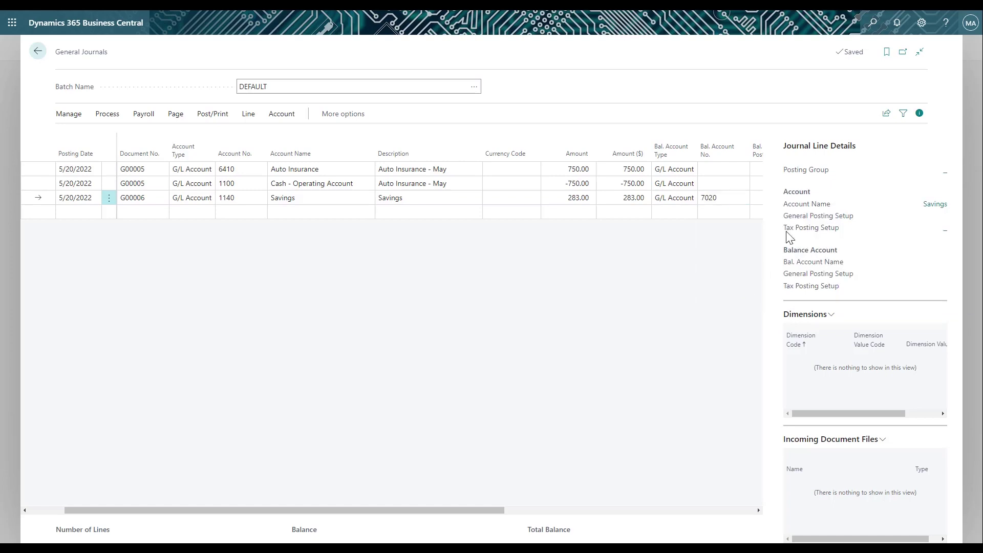
Export the journal for editing in Excel and open the downloaded General Journals.xlsx.
{"action": "left_click", "coordinate": [886, 117]}
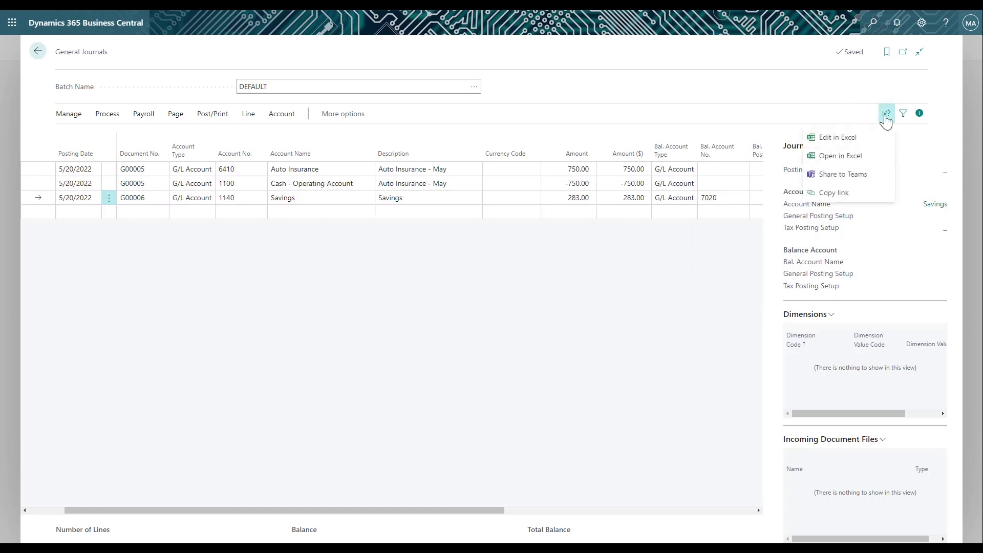
{"action": "left_click", "coordinate": [849, 139]}
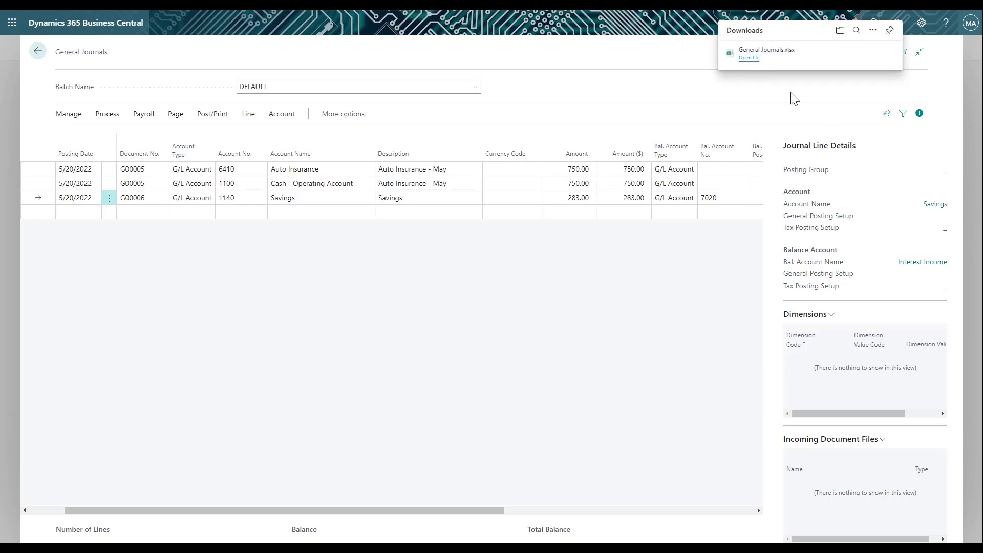
{"action": "left_click", "coordinate": [749, 57]}
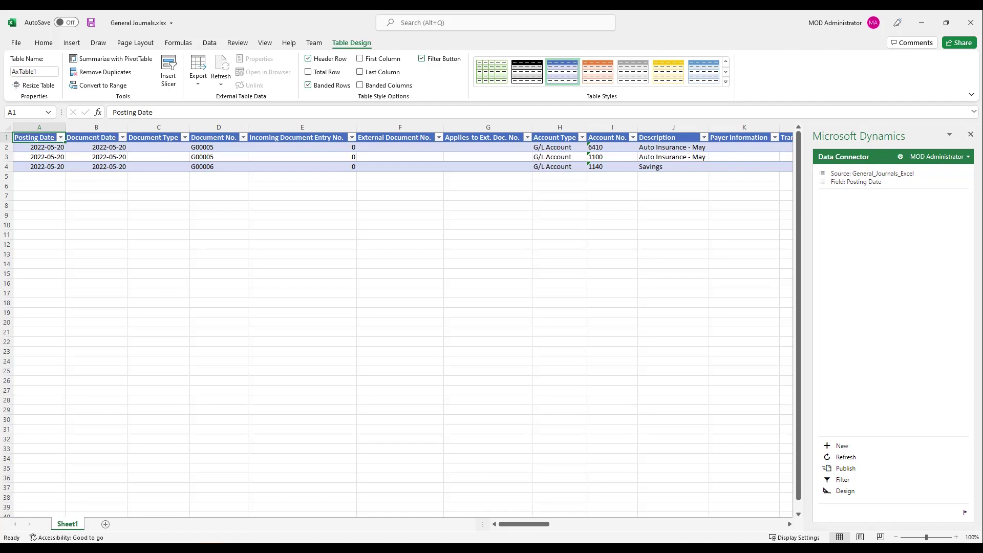
Set the Savings row's Amount to 300 in the worksheet and publish the change to Business Central.
{"action": "left_click_drag", "start_coordinate": [788, 523], "coordinate": [787, 520]}
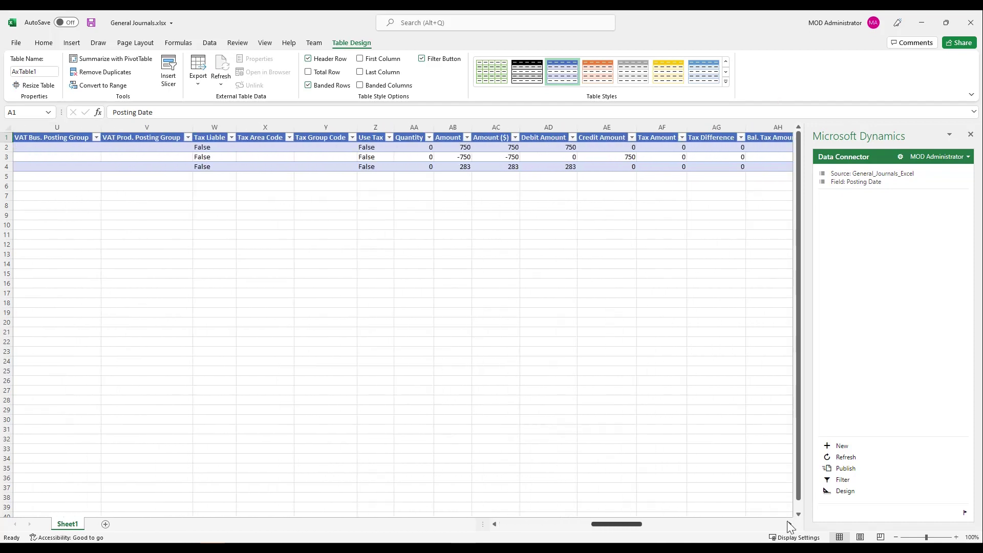
{"action": "left_click", "coordinate": [452, 168]}
{"action": "type", "text": "3"}
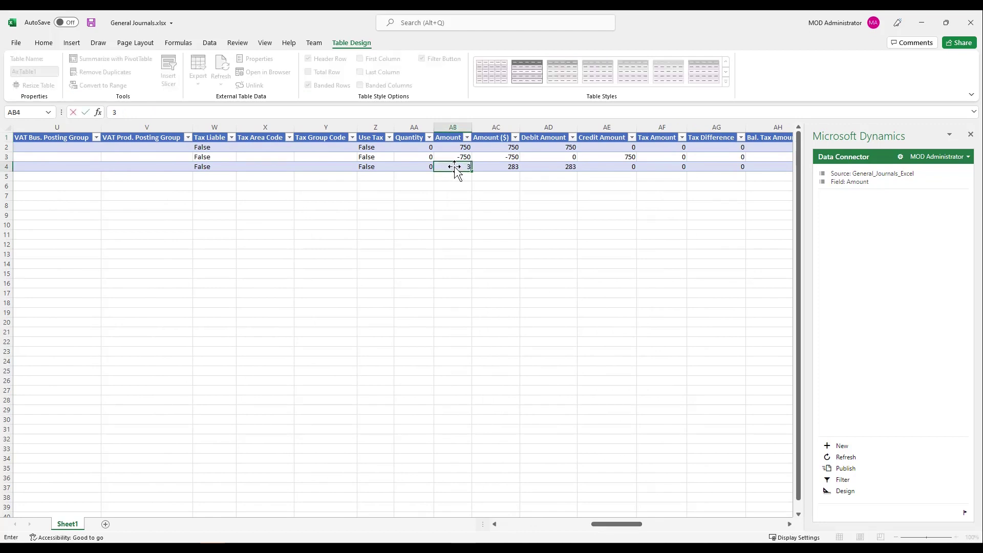
{"action": "type", "text": "00"}
{"action": "key", "text": "Tab"}
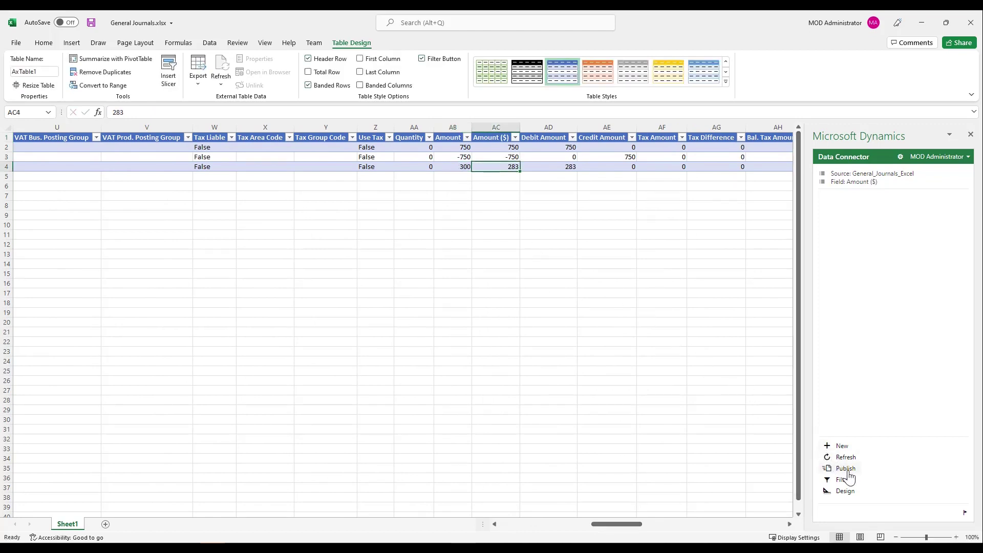
{"action": "left_click", "coordinate": [847, 472]}
Switch back to Business Central and refresh the general journal to load the published data.
{"action": "key", "text": "alt+Tab"}
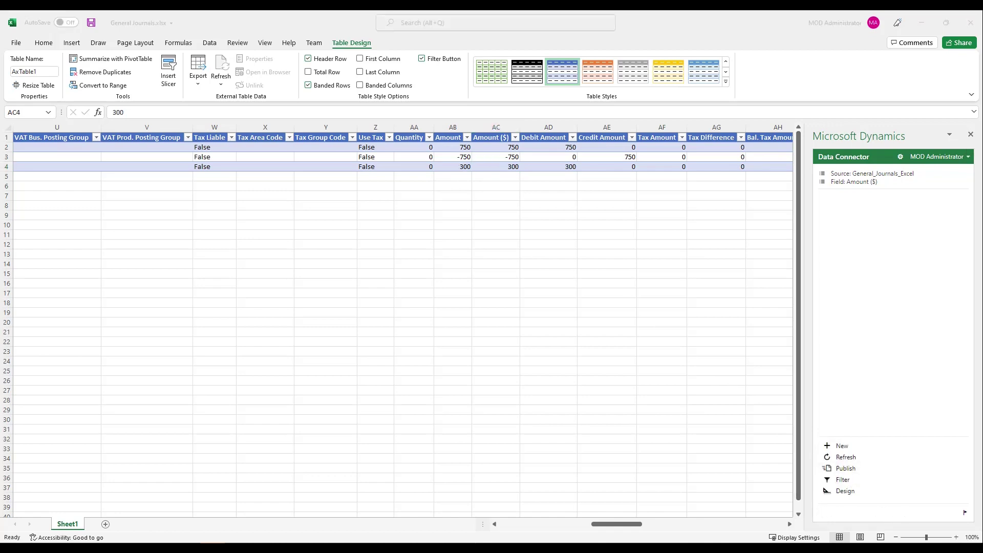
{"action": "key", "text": "alt+Tab"}
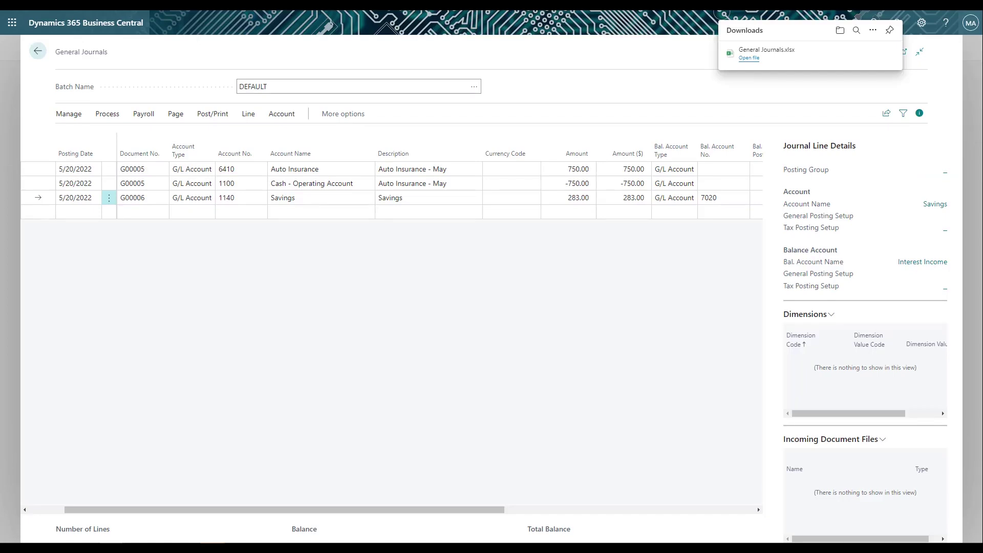
{"action": "key", "text": "F5"}
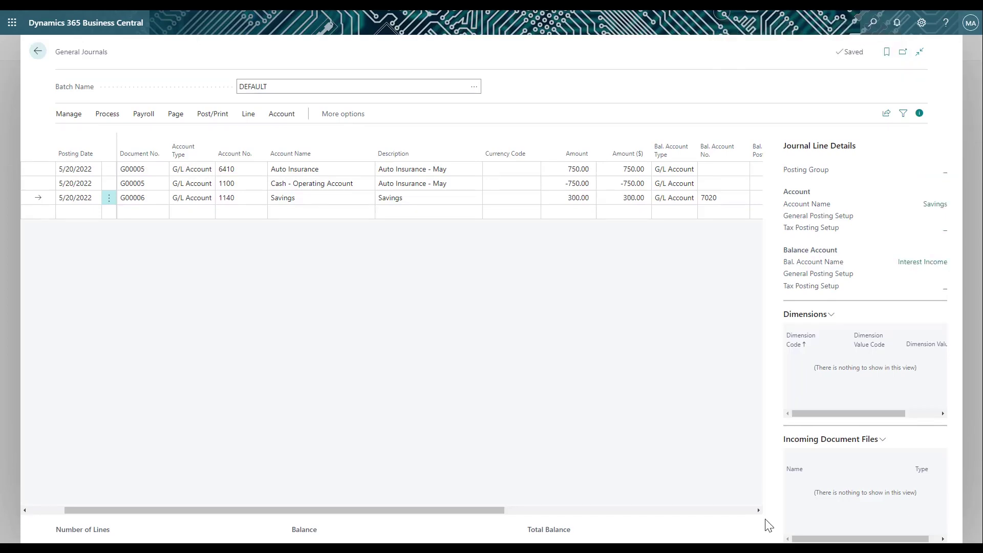